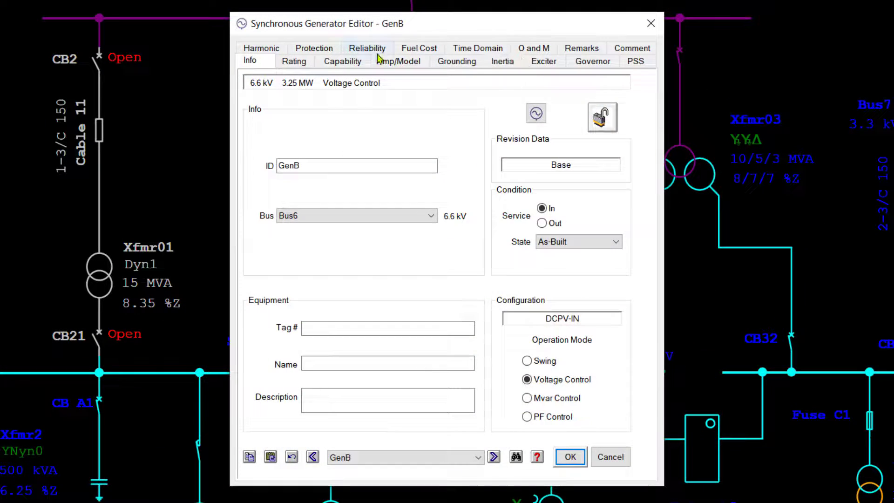
Step: Display GenB's capability curve with Qa at 3.2 Mvar alongside Qb, Qc and Qd
click(342, 61)
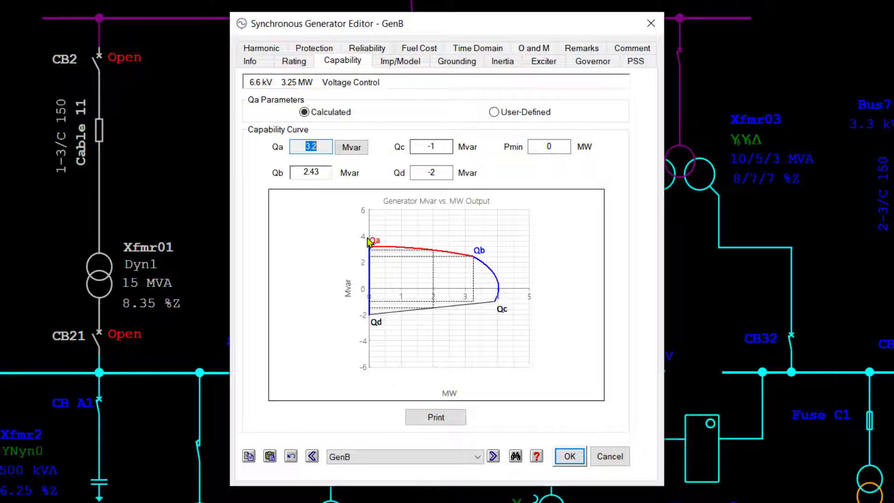
click(422, 283)
scroll(422, 282, up, 2)
scroll(422, 282, down, 2)
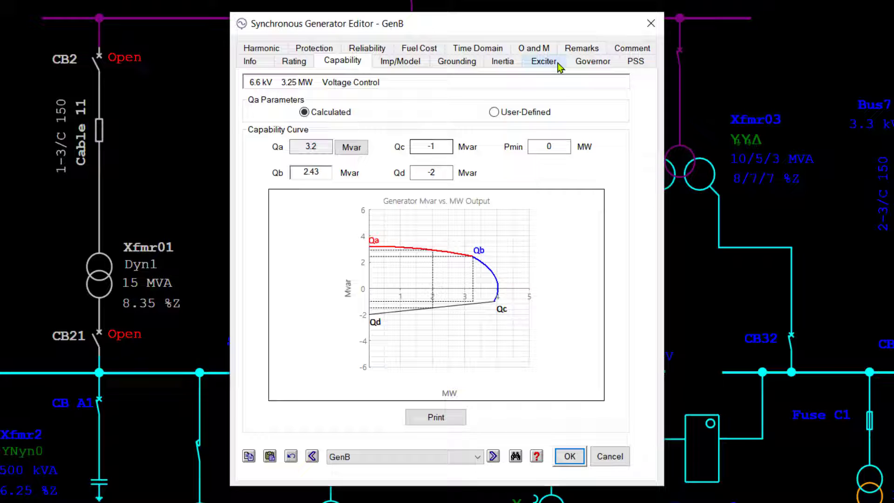
Step: Switch GenB's fuel cost model to Equation and enter C0 1, C1 3, C2 4, K 4
click(419, 48)
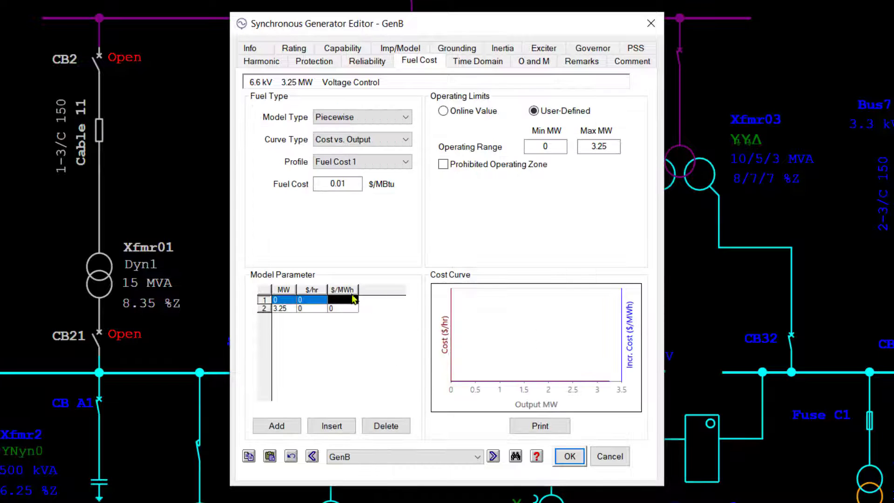
click(362, 117)
click(336, 140)
click(372, 318)
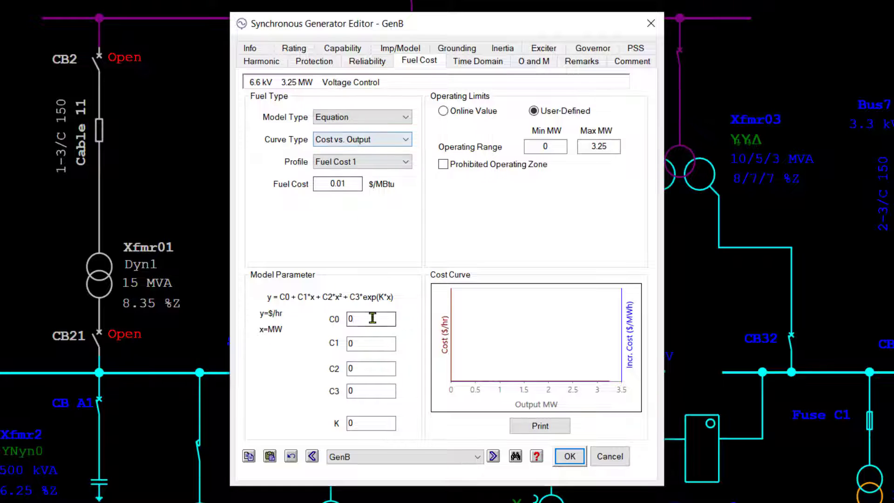
text(1)
click(371, 343)
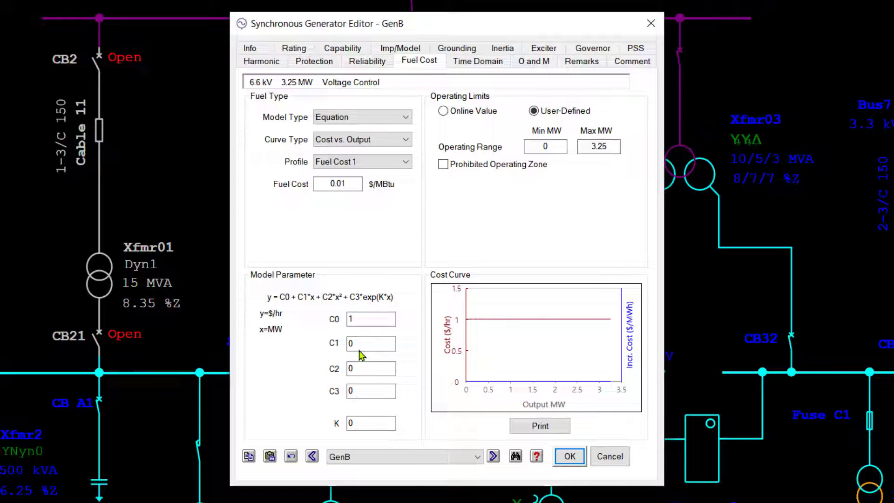
text(3)
click(371, 369)
text(4)
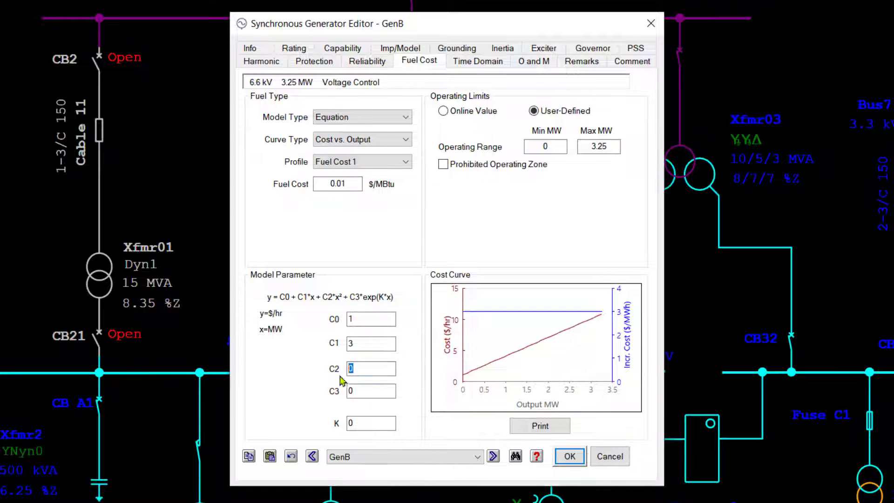
click(372, 391)
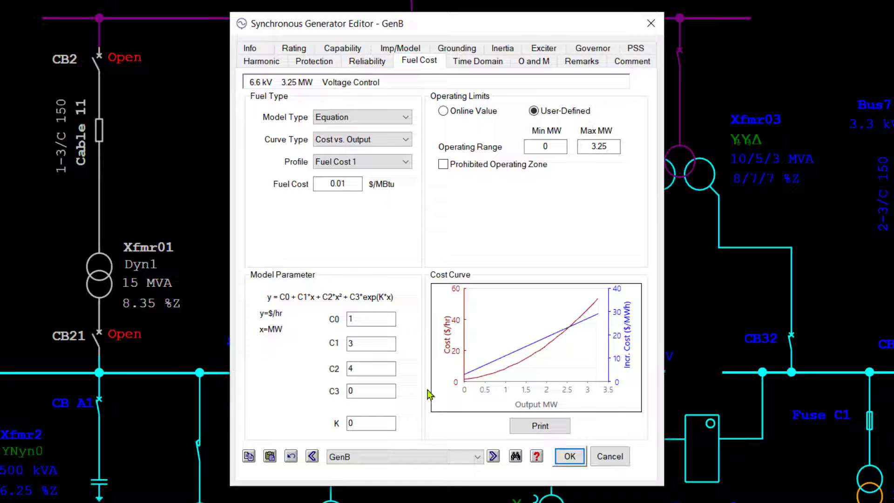
click(371, 424)
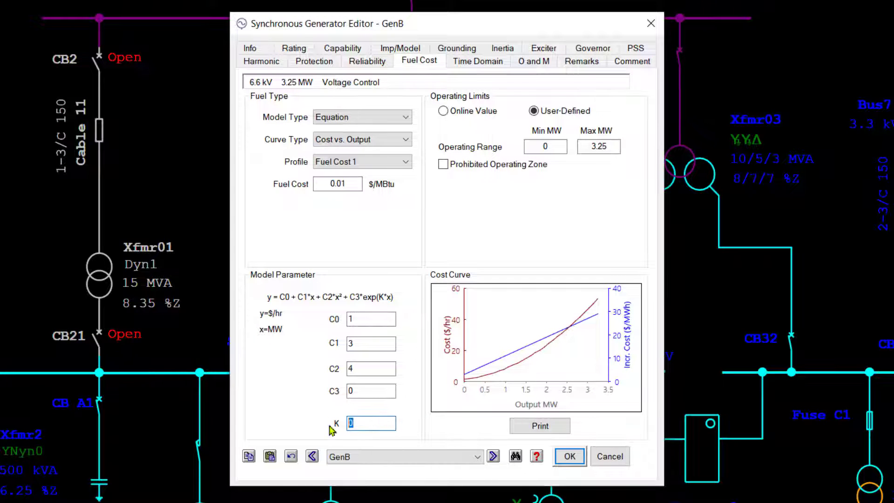
text(4)
Step: Close the generator editor and switch the diagram to Transient Stability mode
click(584, 330)
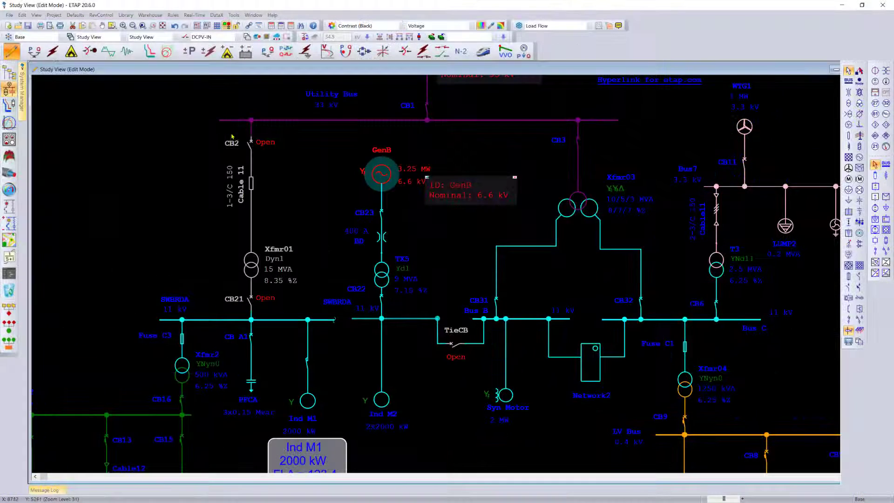
click(128, 51)
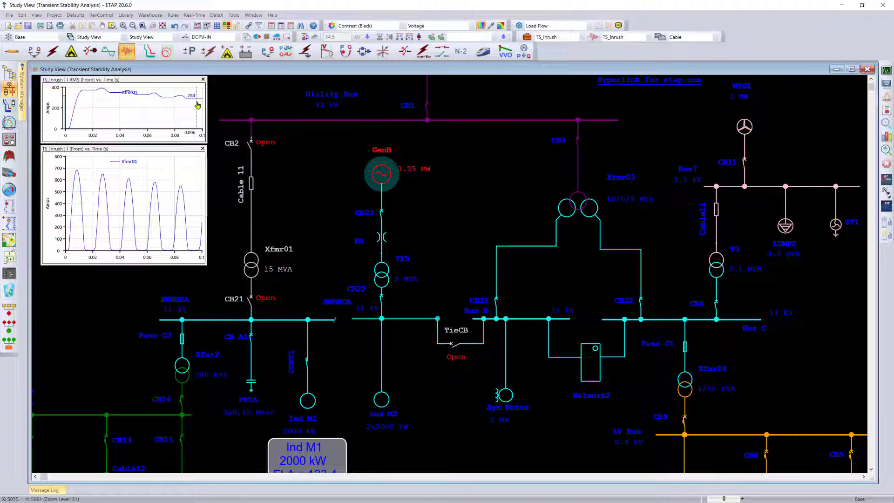
Step: Change the TS_Inrush study case's total simulation time from 0.1 s to 3 s
click(526, 36)
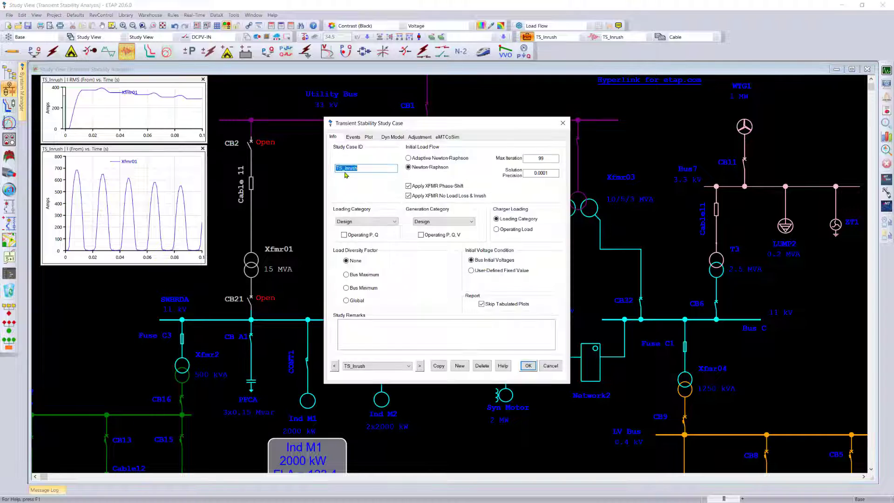
click(353, 137)
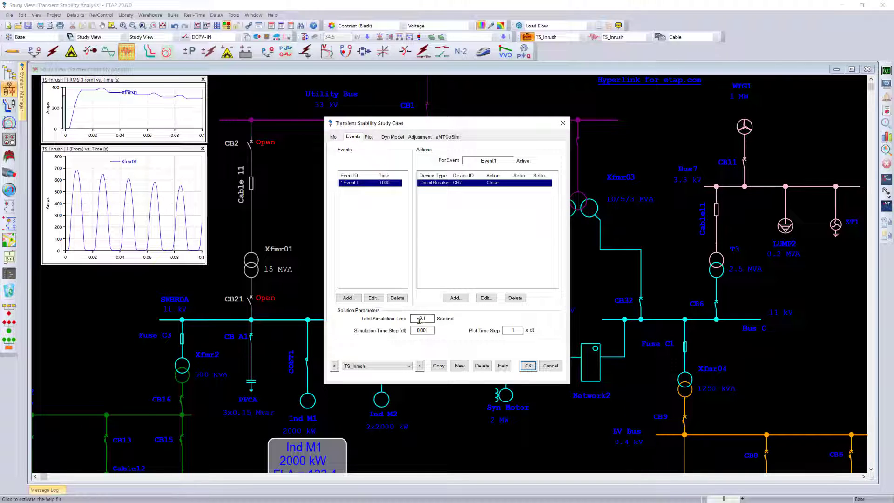
drag(428, 319, 411, 319)
key(Return)
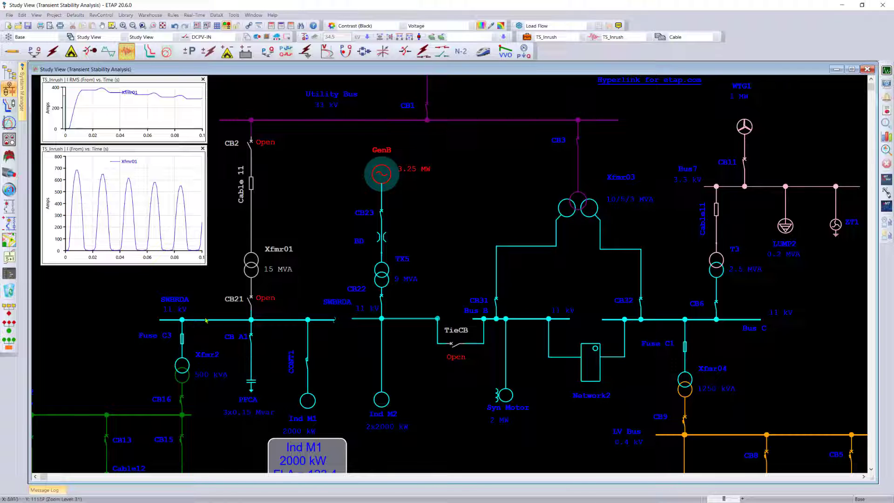
Step: Rerun the TS_Inrush scenario from the Scenario Wizard and close the wizard
click(12, 307)
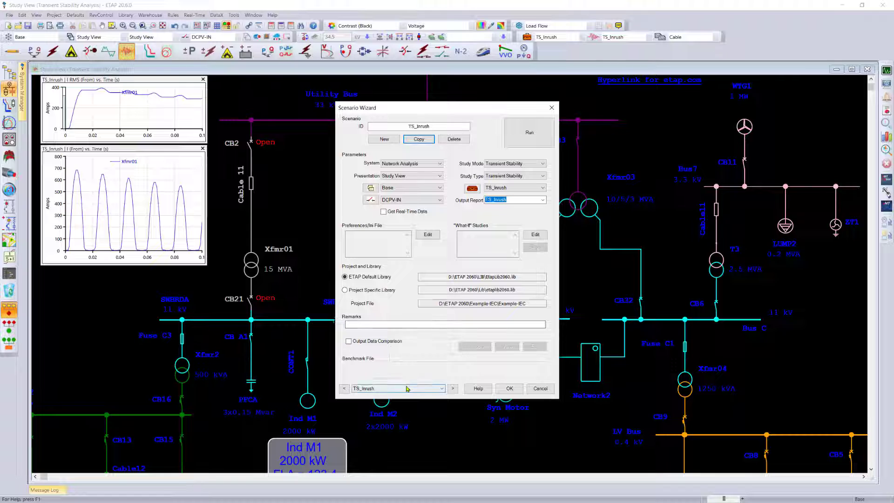
click(407, 389)
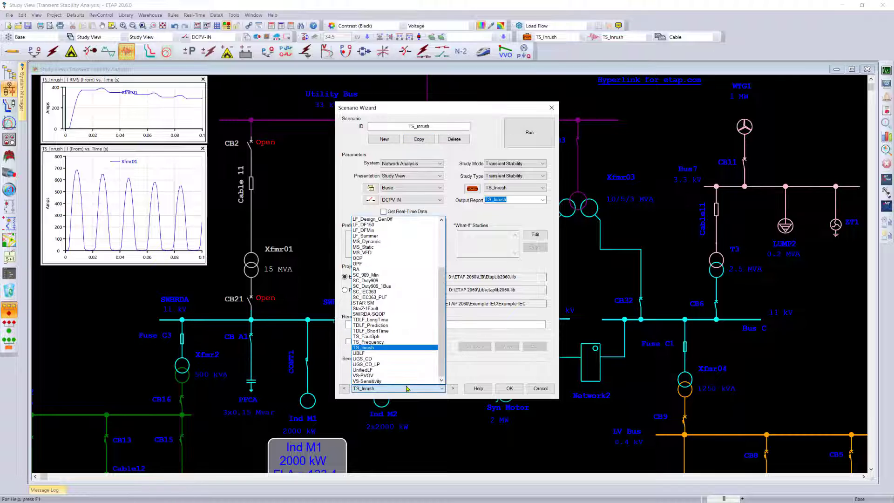
click(529, 133)
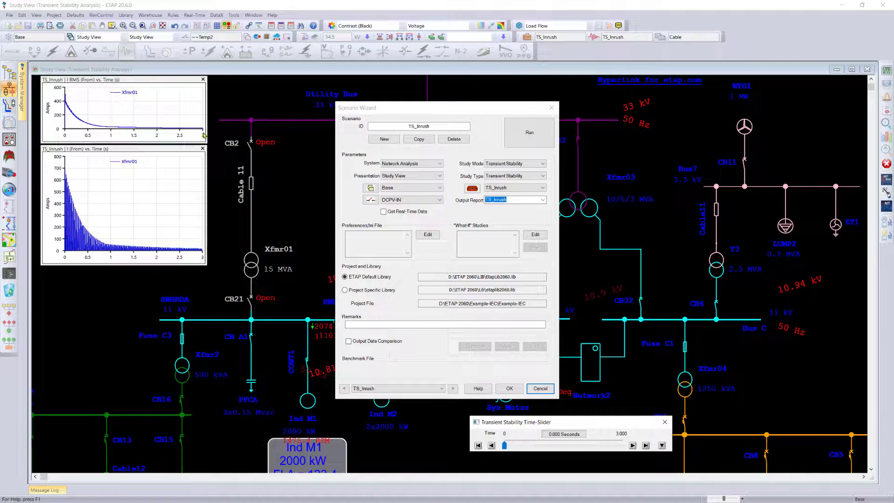
click(509, 389)
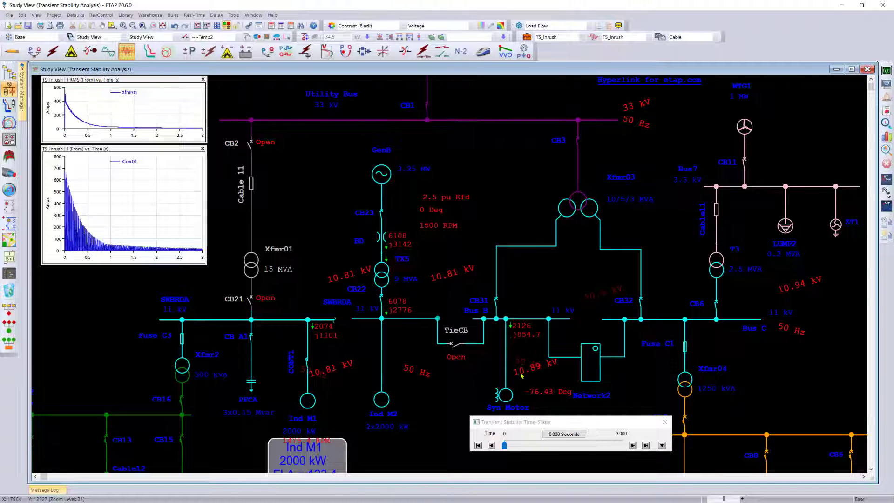